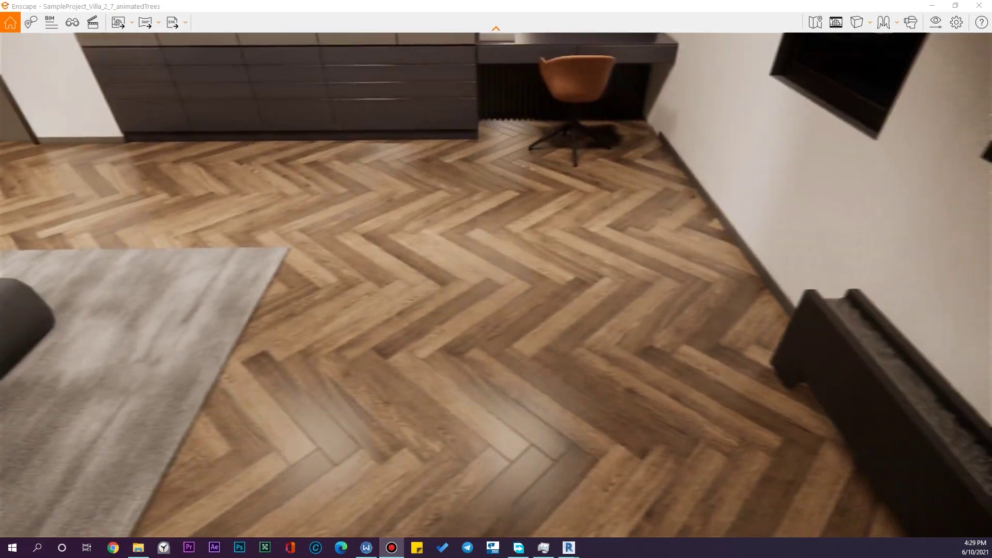
key("w")
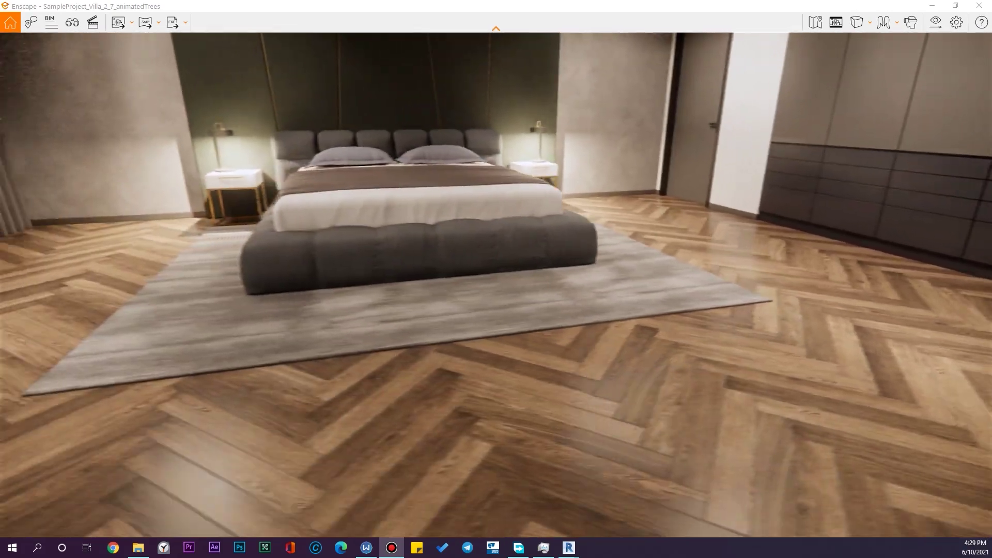
left_click_drag(652, 243, 528, 276)
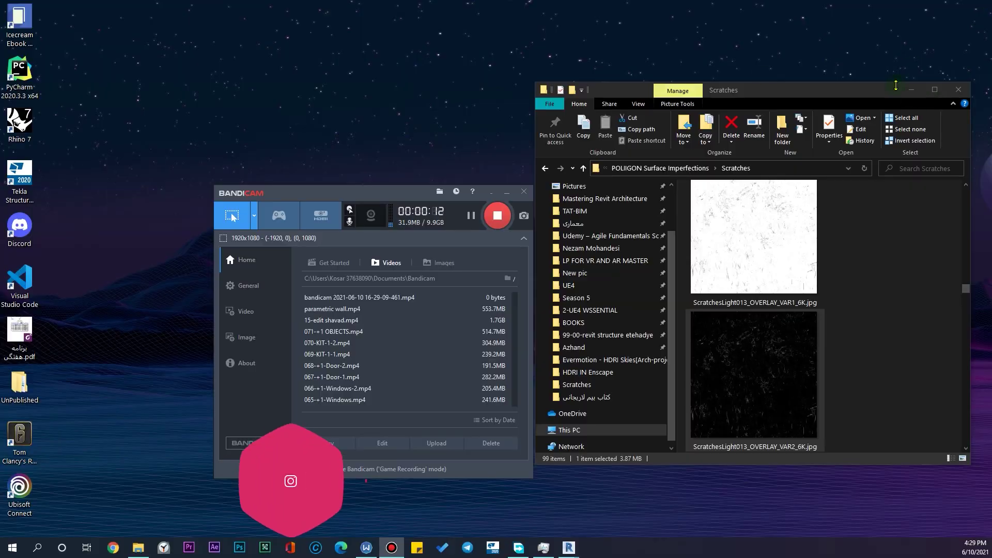
Step: Bring the Scratches folder window over Revit and browse its normal and overlay scratch textures
left_click_drag(748, 93, 991, 95)
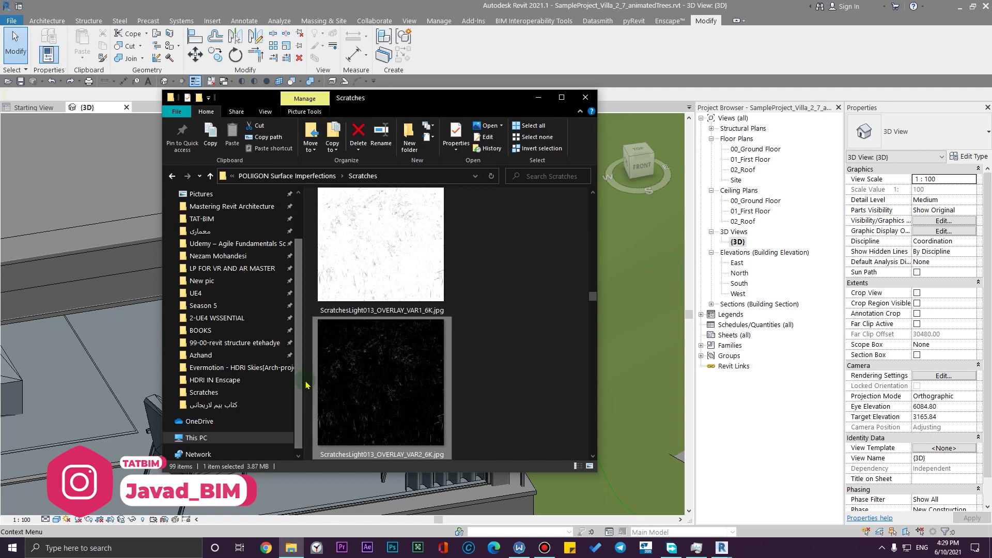
left_click_drag(304, 380, 221, 379)
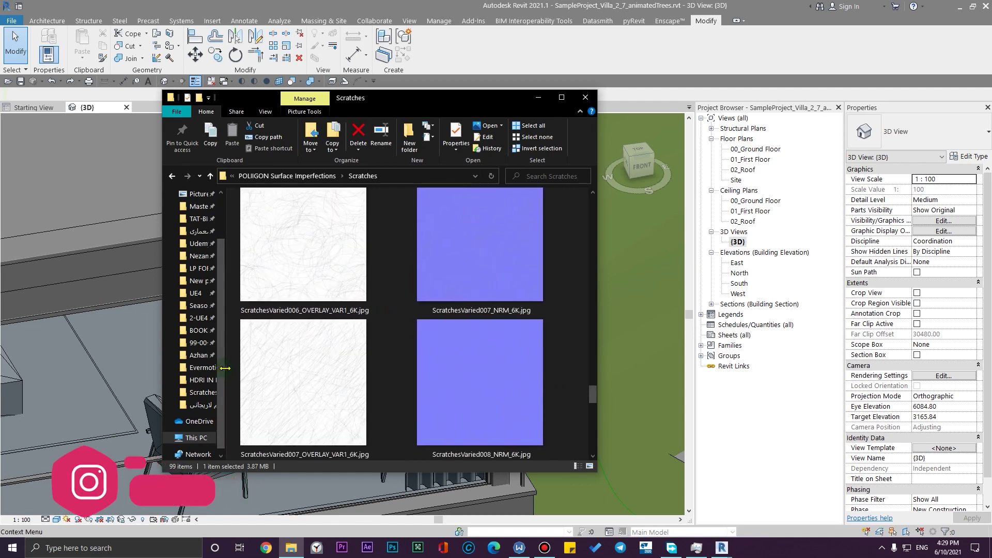
scroll(545, 362, "up", 10)
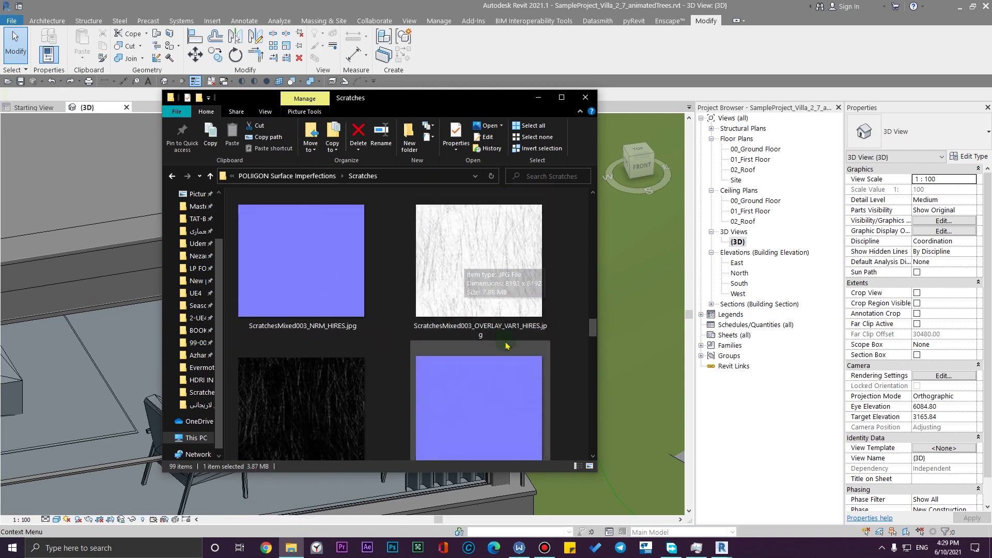
scroll(493, 385, "up", 5)
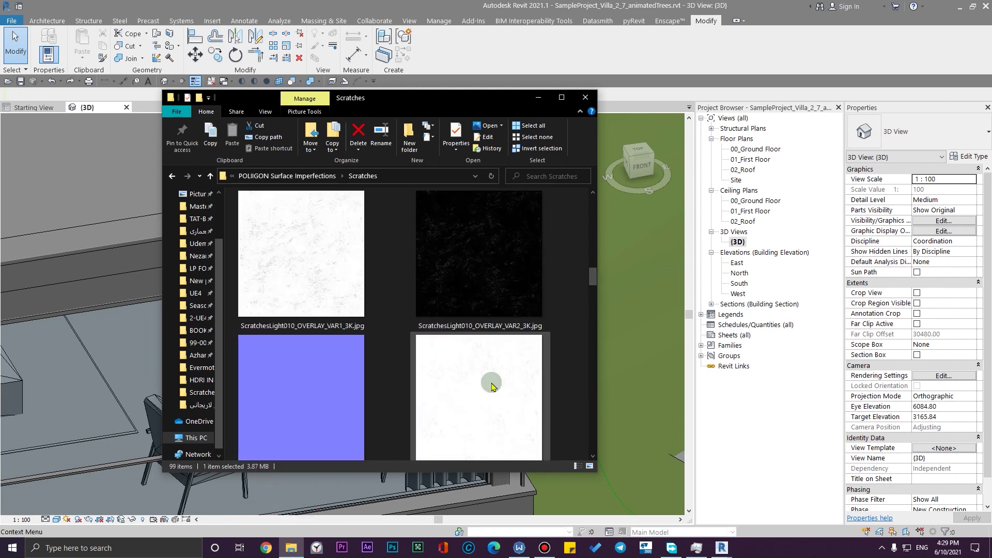
scroll(500, 387, "up", 3)
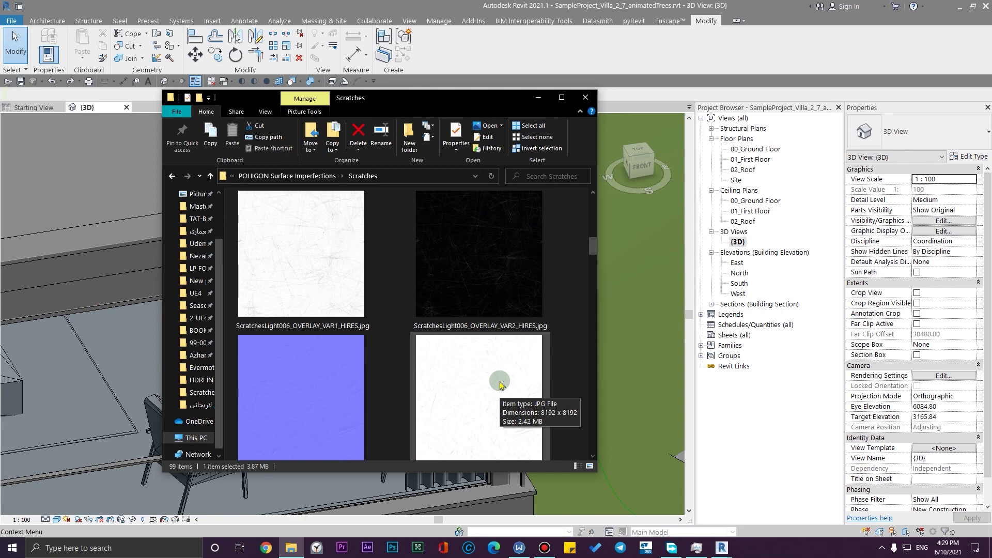
scroll(476, 327, "up", 5)
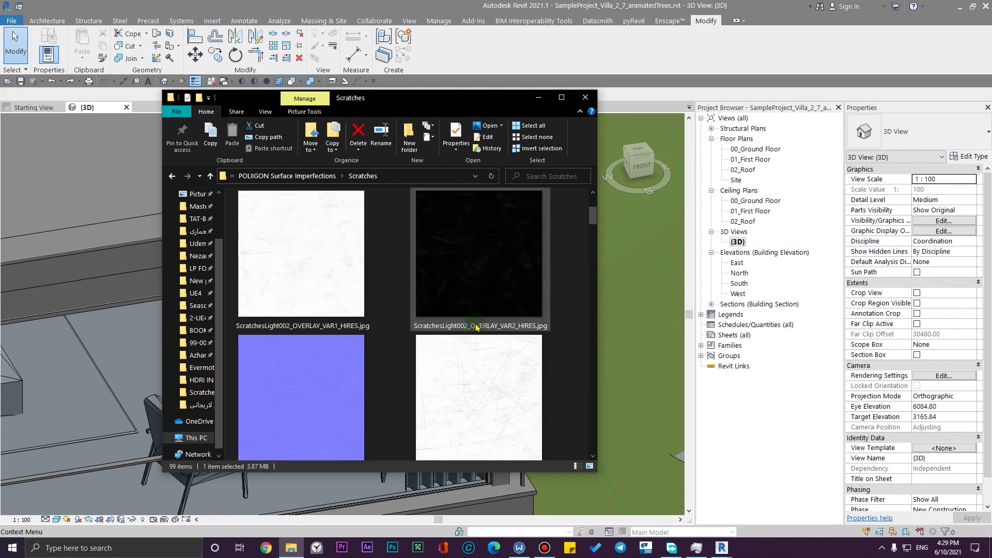
scroll(443, 291, "down", 4)
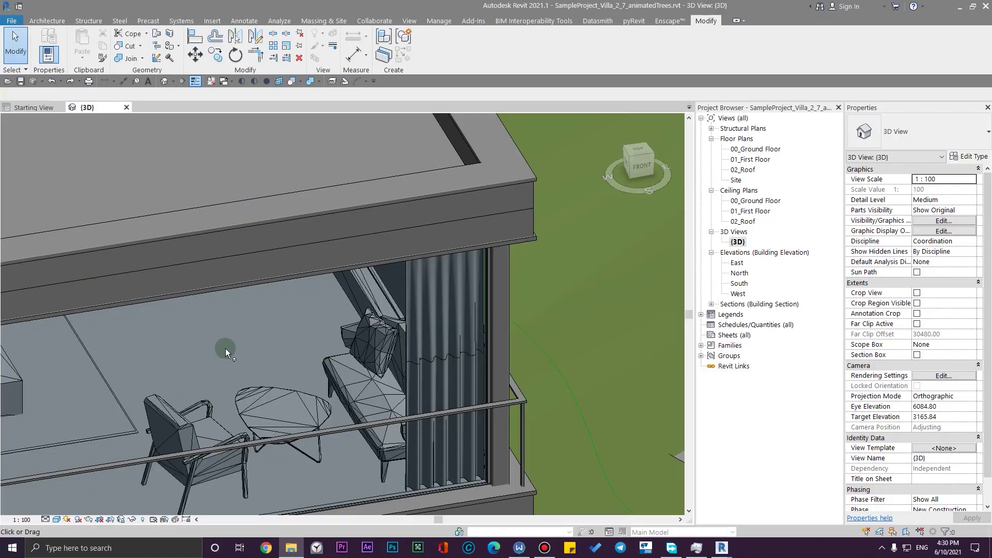
left_click(272, 355)
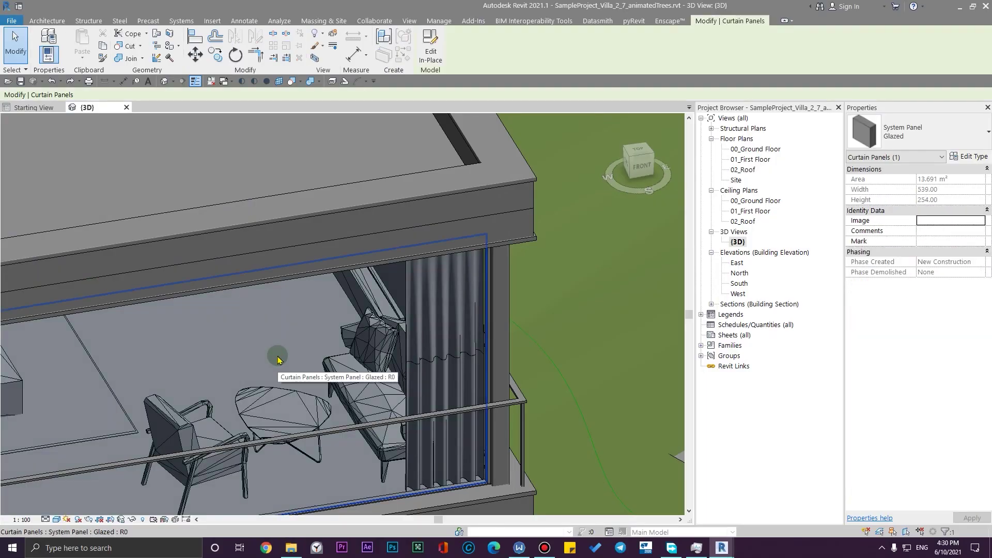
left_click(967, 158)
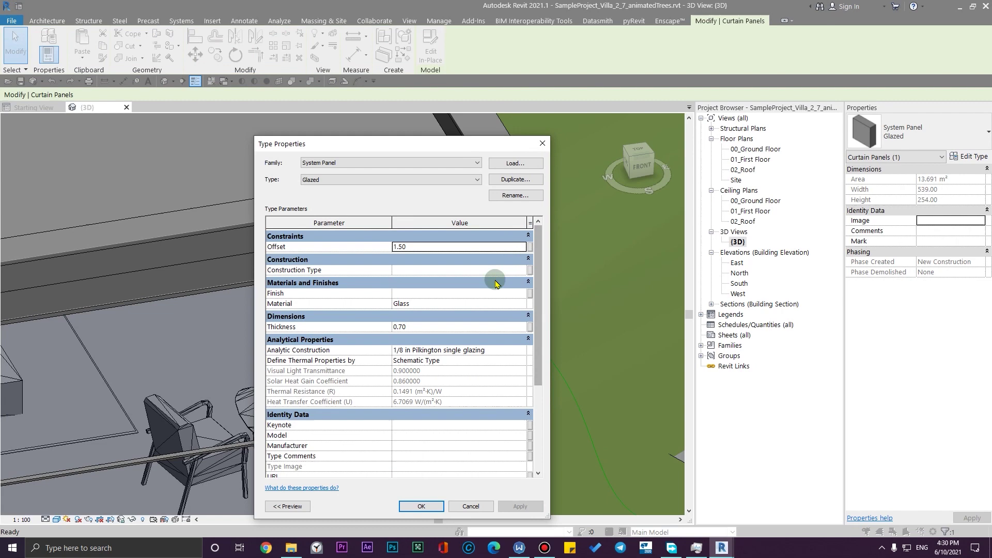
left_click(541, 148)
scroll(428, 279, "up", 6)
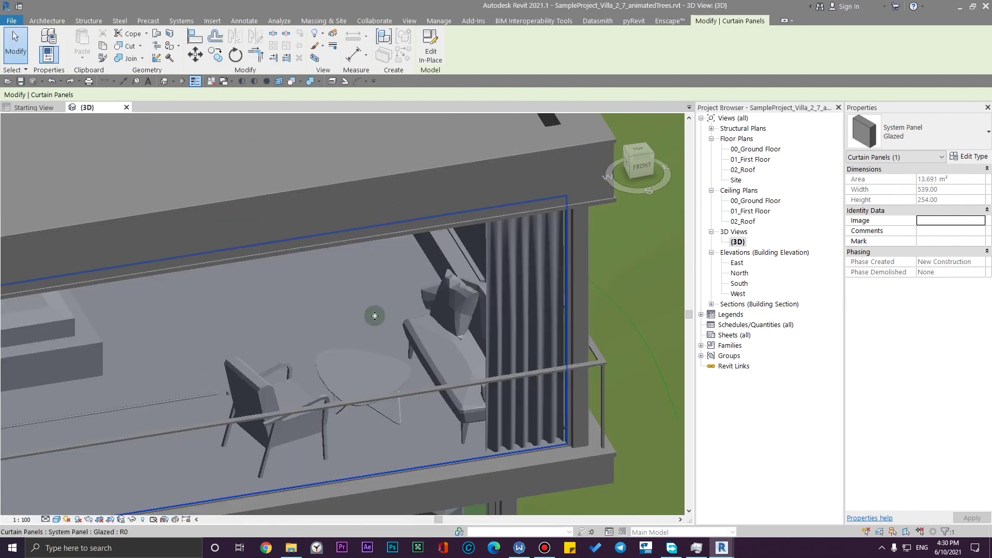
left_click(428, 279)
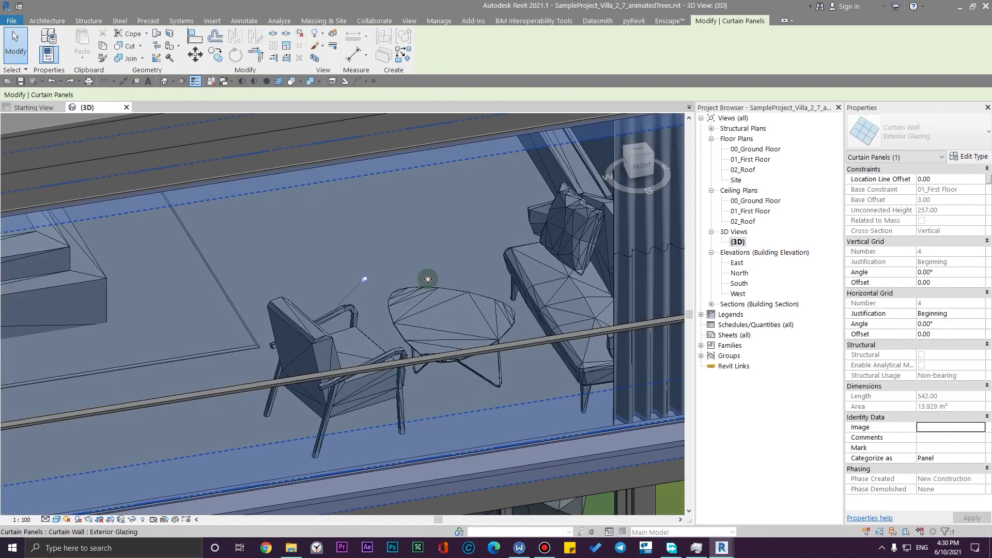
scroll(435, 287, "down", 3)
scroll(233, 416, "up", 2)
key("Escape")
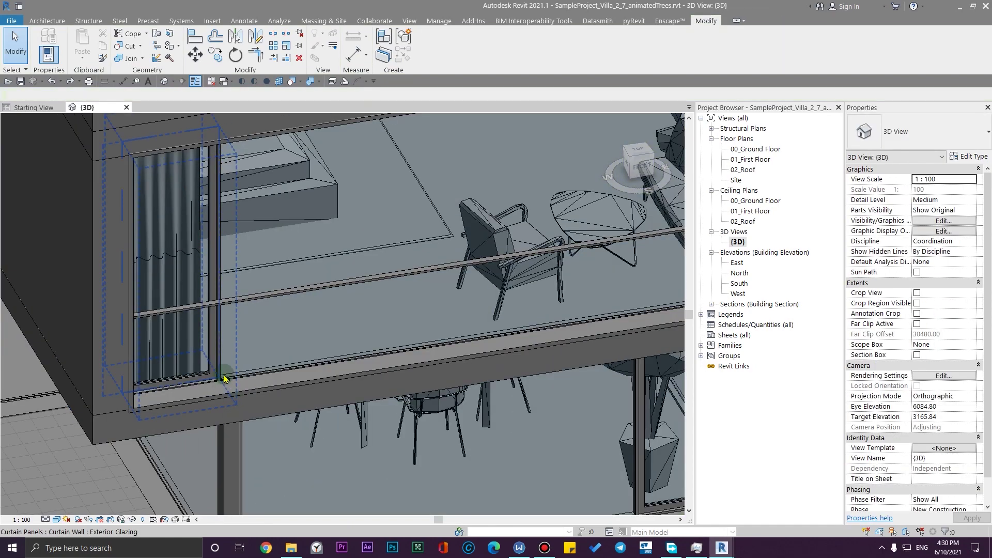
Step: Select the Floor_30 slab on the first floor and open its layer structure for editing
left_click(271, 353)
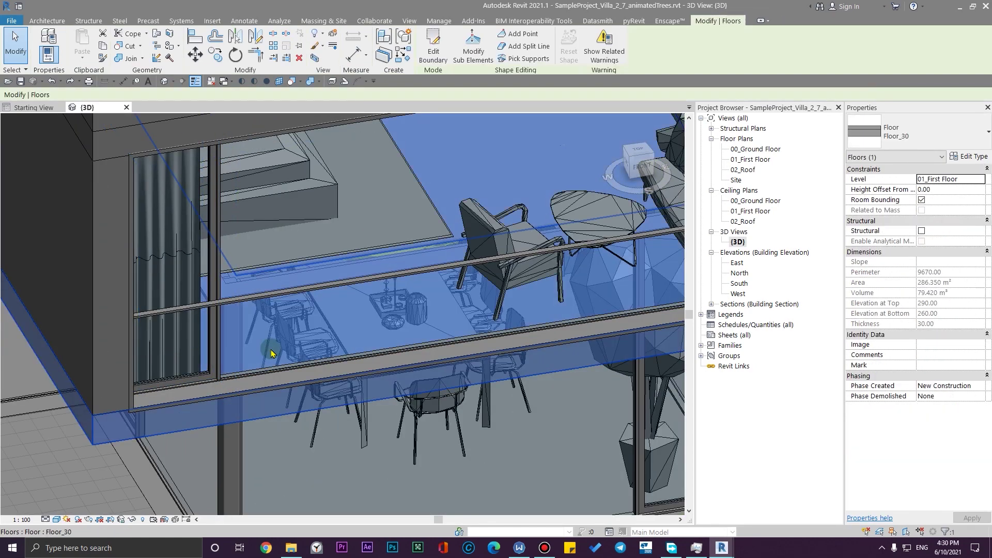
scroll(310, 336, "down", 4)
scroll(433, 344, "up", 6)
middle_click_drag(433, 344, 334, 399)
middle_click_drag(206, 372, 350, 335)
left_click(967, 156)
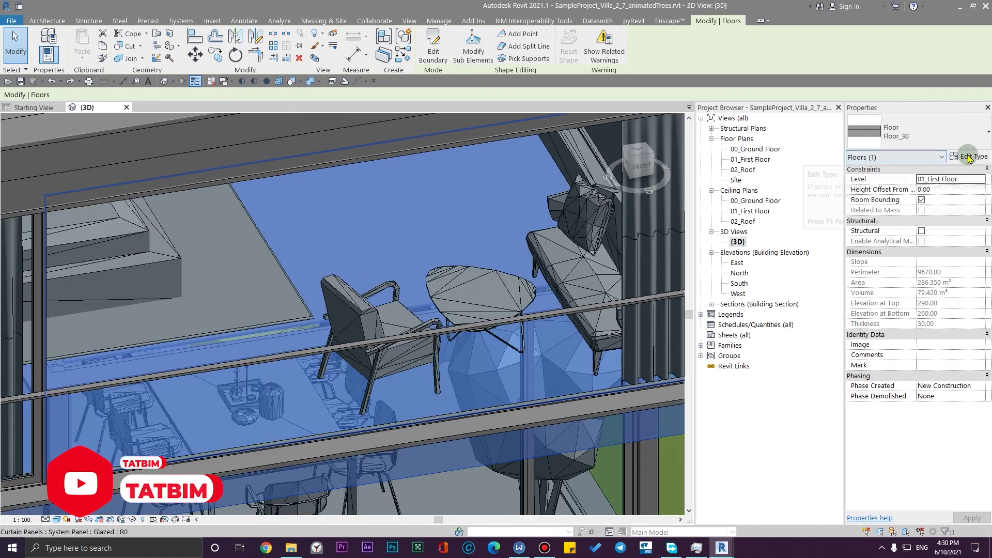
left_click(457, 248)
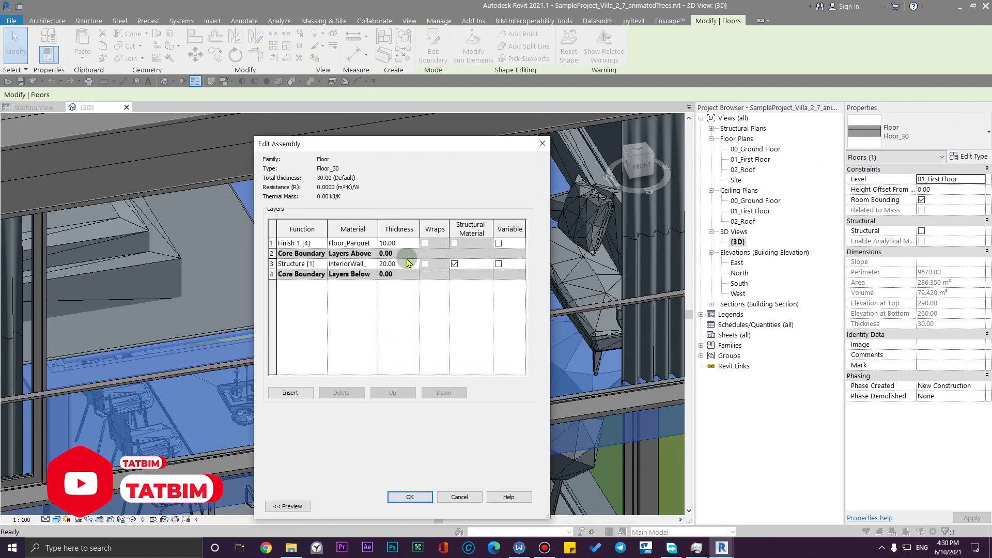
Step: Open the finish layer's Floor_Parquet_Dark material, use its render appearance for shading, and show its appearance settings
left_click(375, 243)
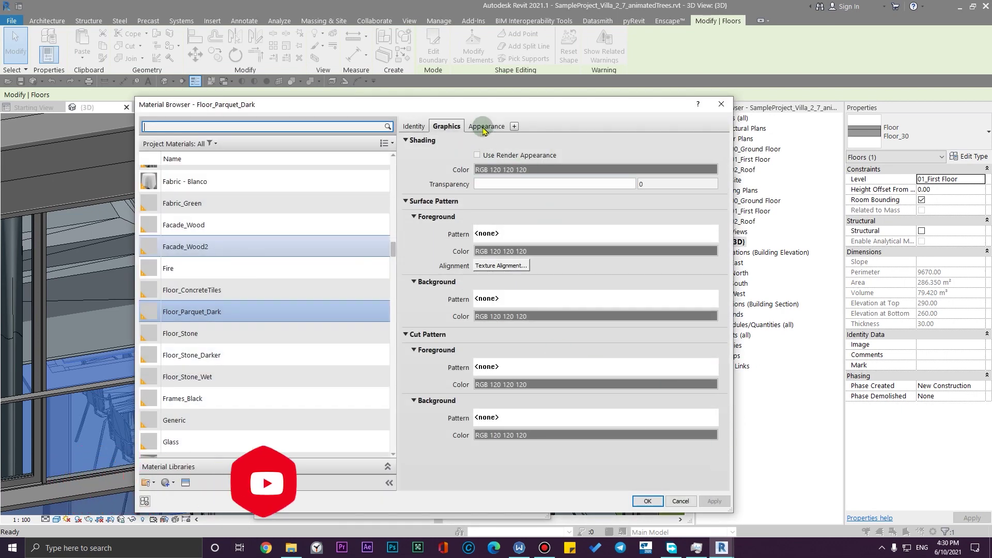
left_click(477, 155)
left_click(486, 126)
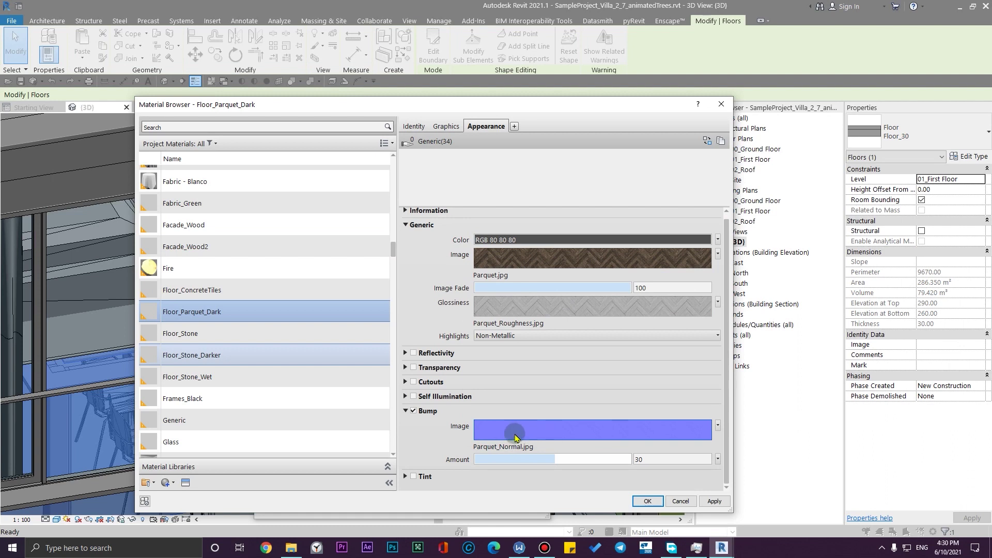
mouse_move(515, 437)
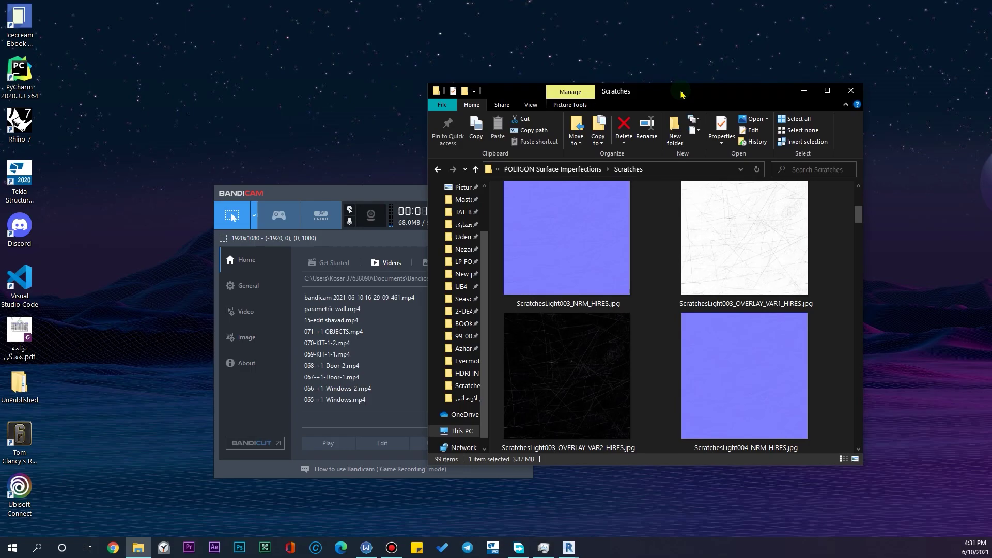
Step: Switch to the Scratches folder, preview ScratchesLight003_OVERLAY_VAR2_HIRES.jpg and the following scratch images, and close the preview
left_click_drag(682, 95, 718, 92)
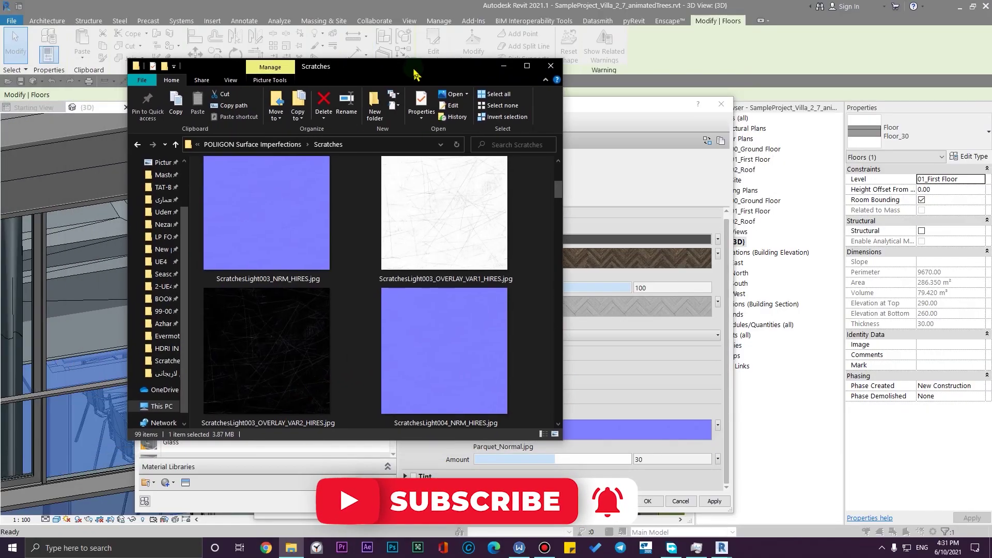
double_click(299, 321)
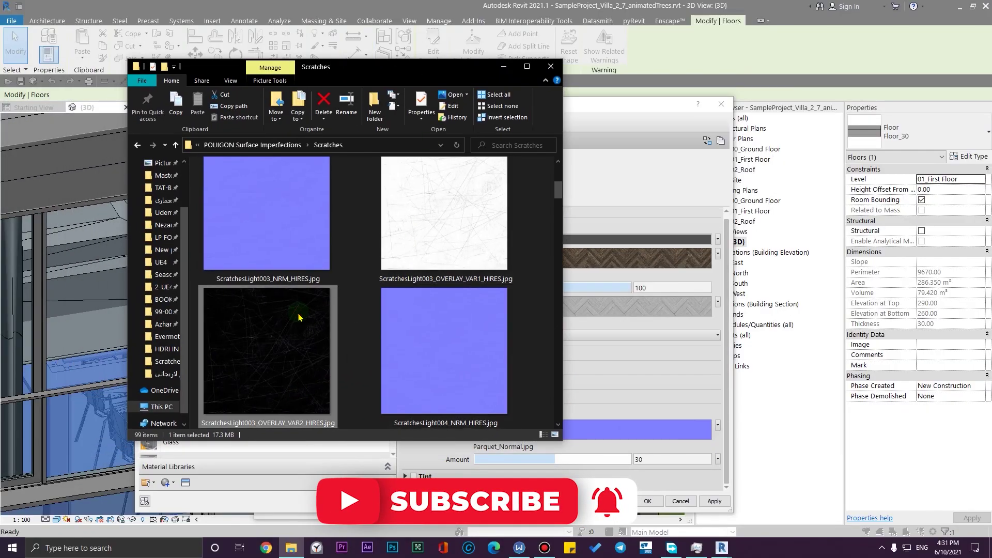
scroll(612, 290, "down", 4)
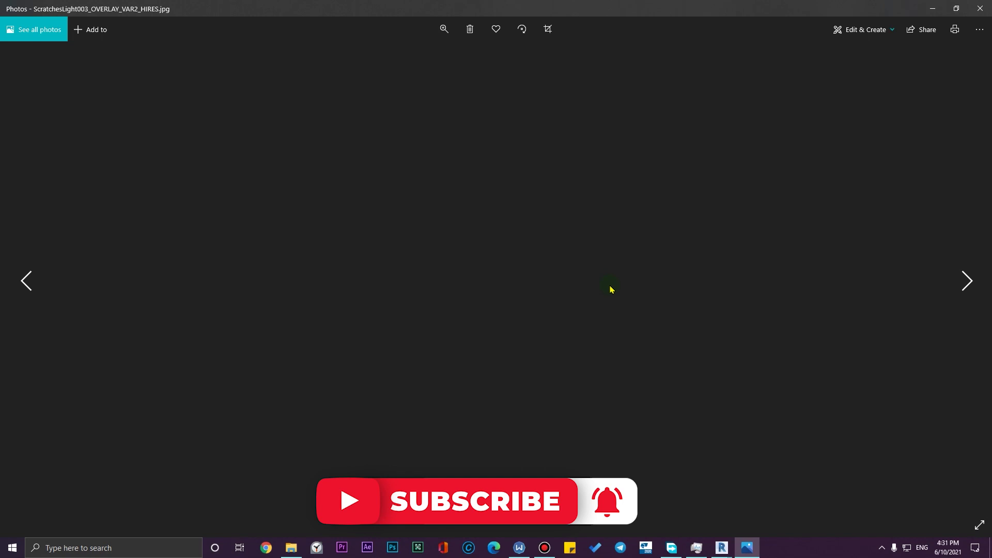
scroll(608, 310, "up", 1)
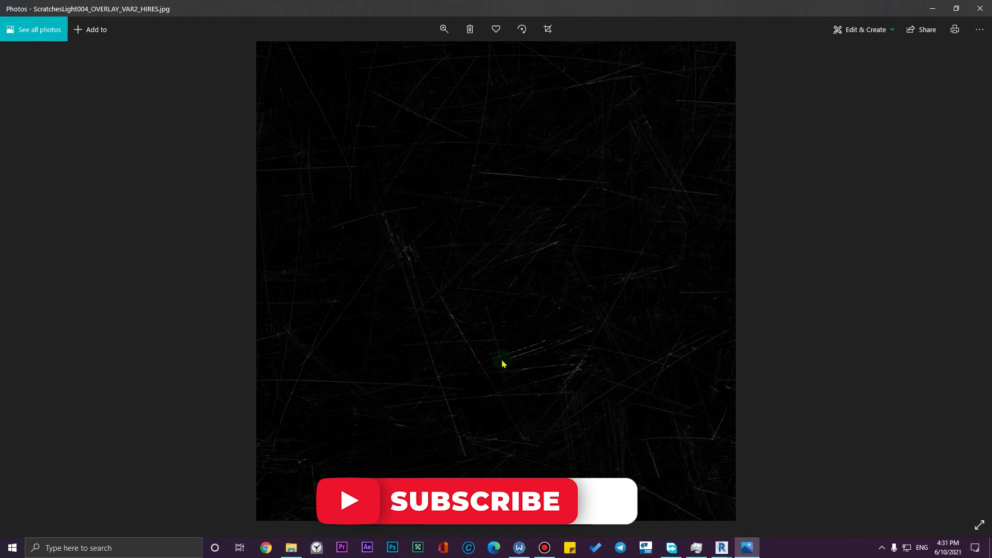
scroll(502, 365, "down", 2)
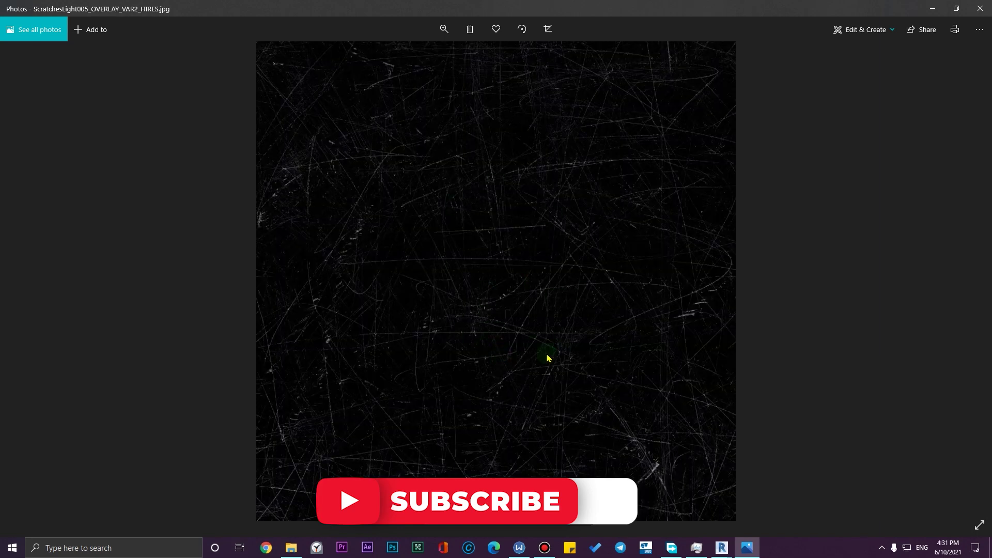
scroll(513, 309, "down", 4)
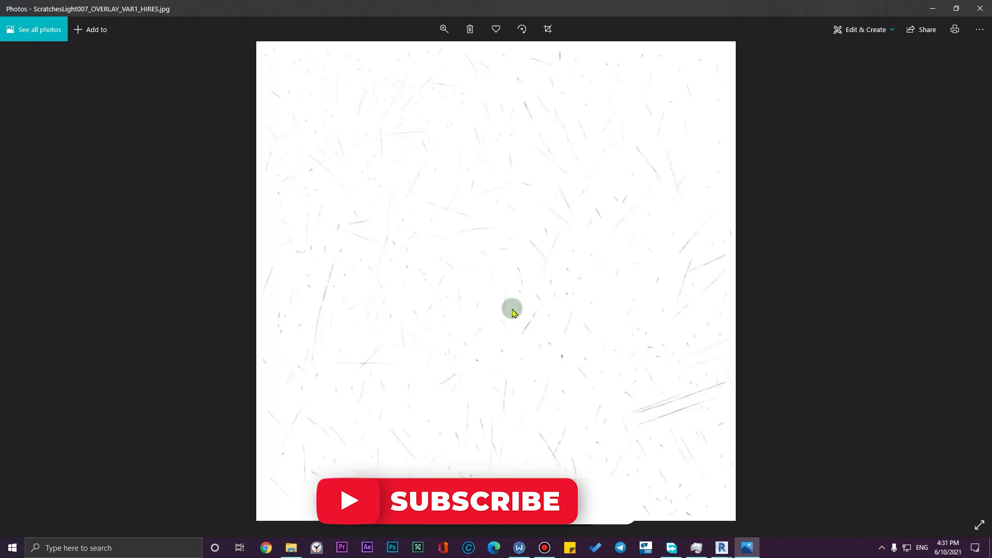
scroll(513, 310, "down", 3)
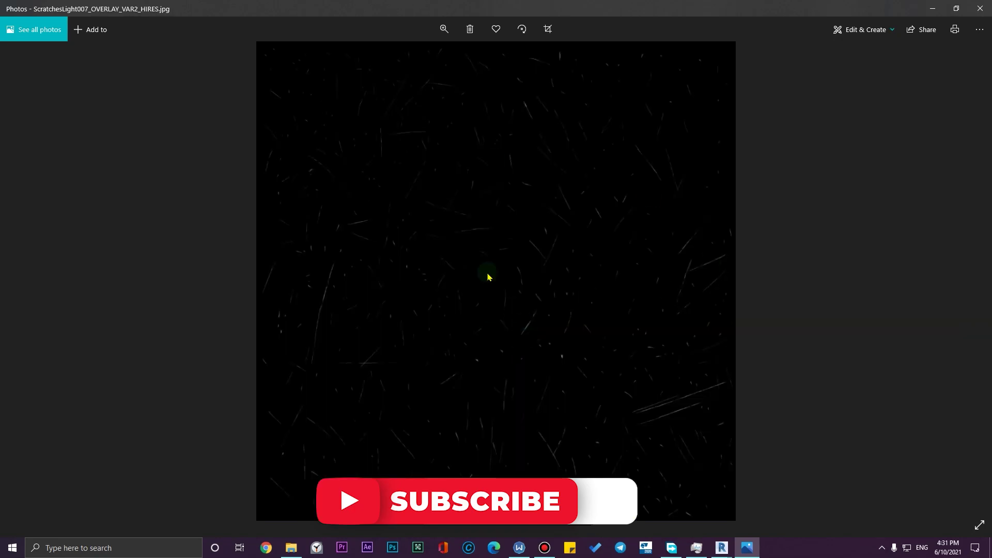
double_click(583, 5)
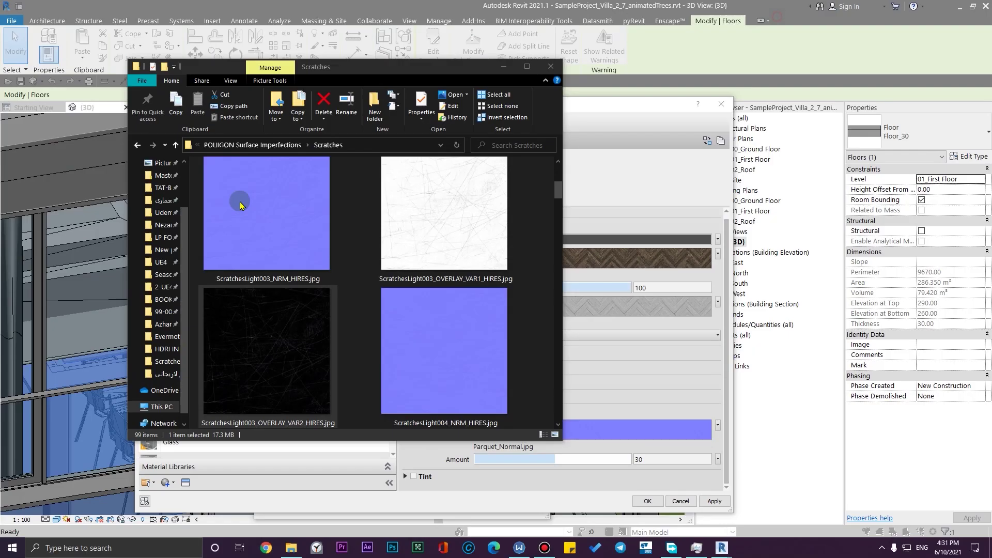
Step: Replace the bump image of Floor_Parquet_Dark with ScratchesLight003_OVERLAY_VAR2_HIRES.jpg from the Scratches folder and apply the change
left_click(188, 50)
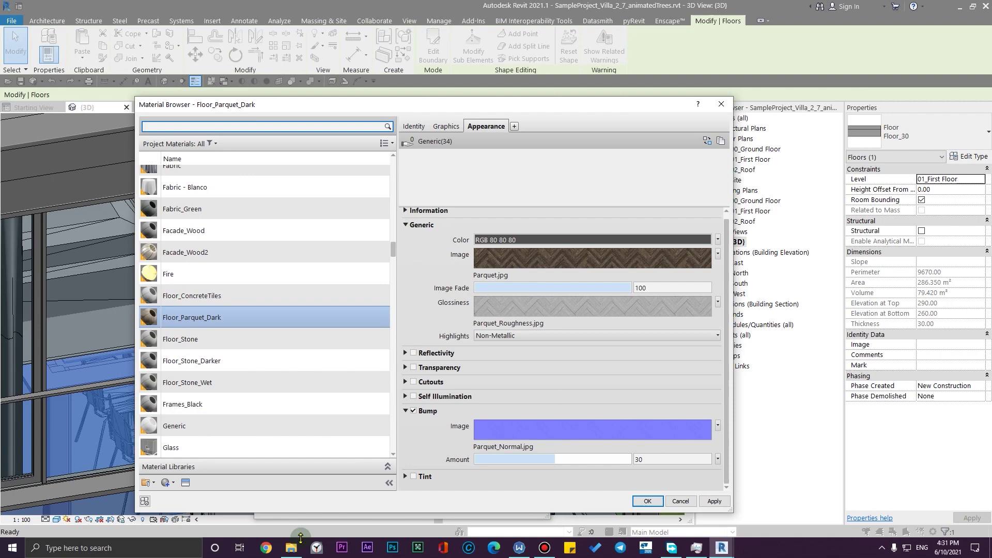
left_click(291, 547)
left_click_drag(399, 72, 317, 29)
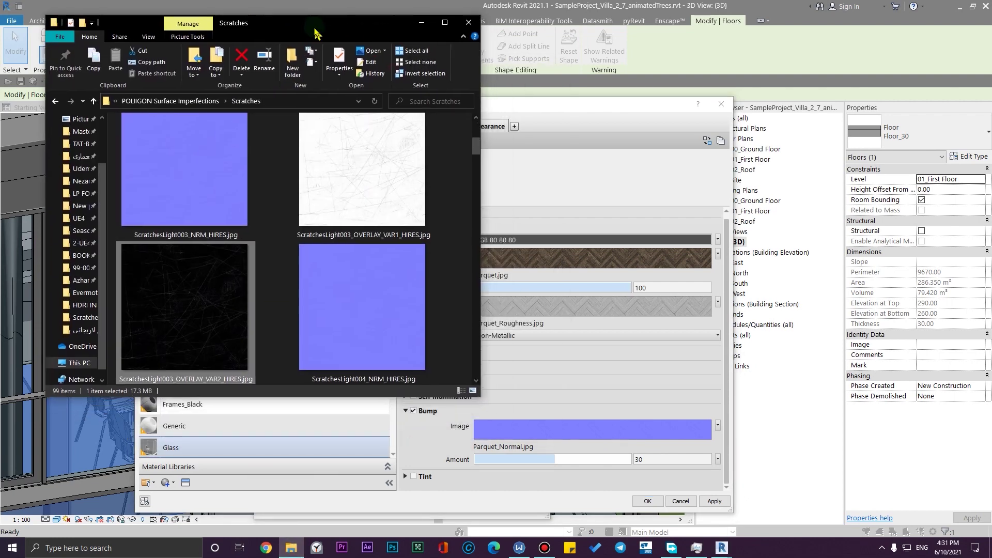
left_click_drag(220, 302, 593, 429)
left_click_drag(355, 22, 260, 23)
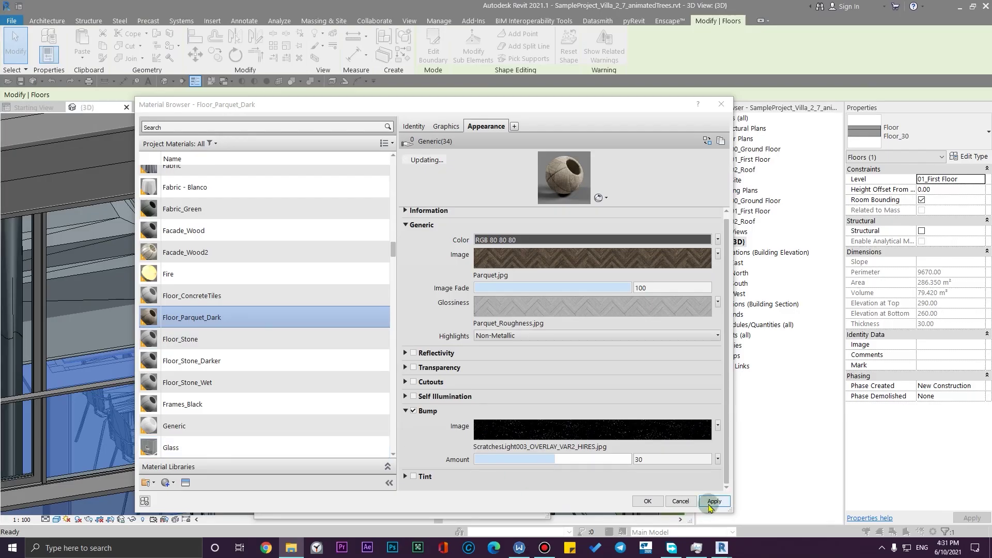
left_click(712, 504)
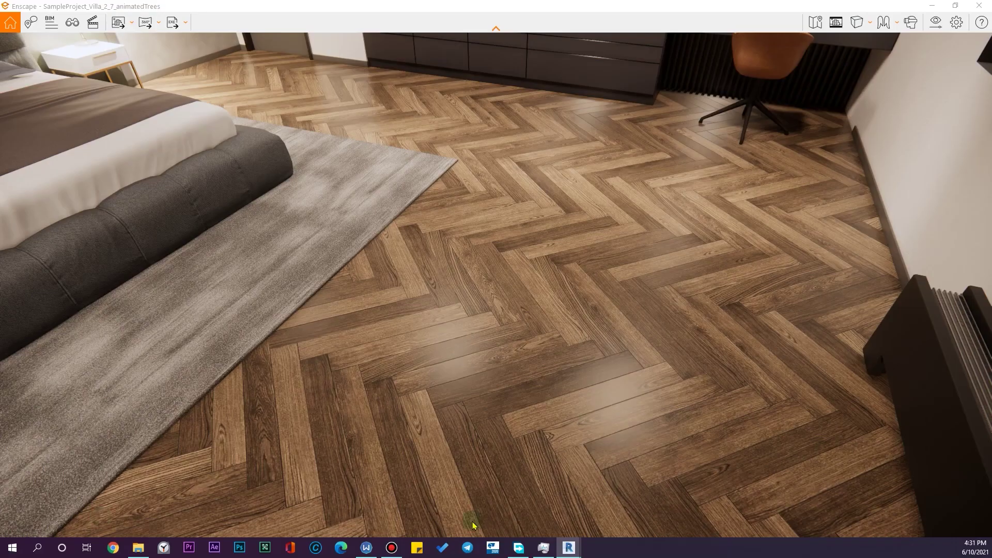
Step: Examine the bedroom's parquet floor up close in the Enscape view to check the effect of the bump image
left_click_drag(554, 434, 830, 412)
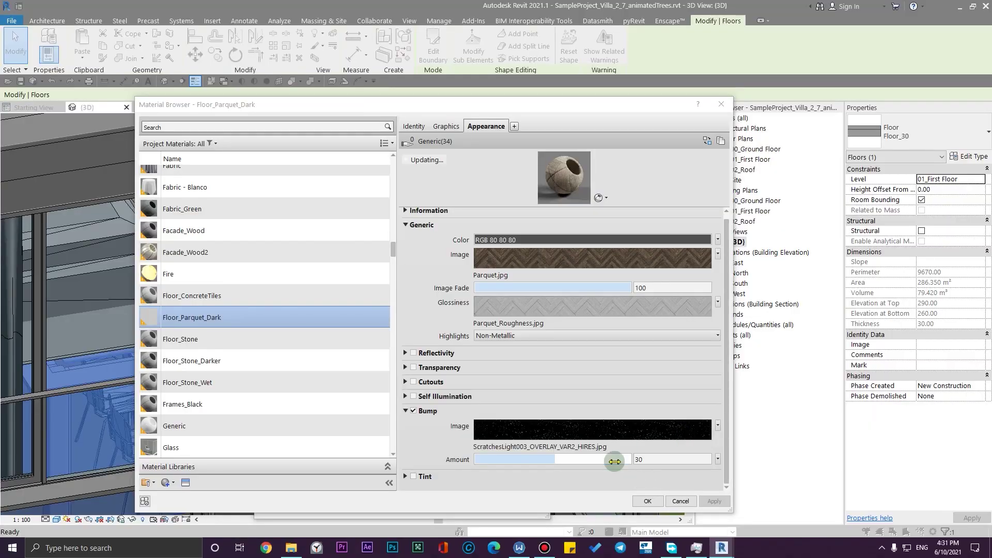
left_click_drag(614, 462, 587, 461)
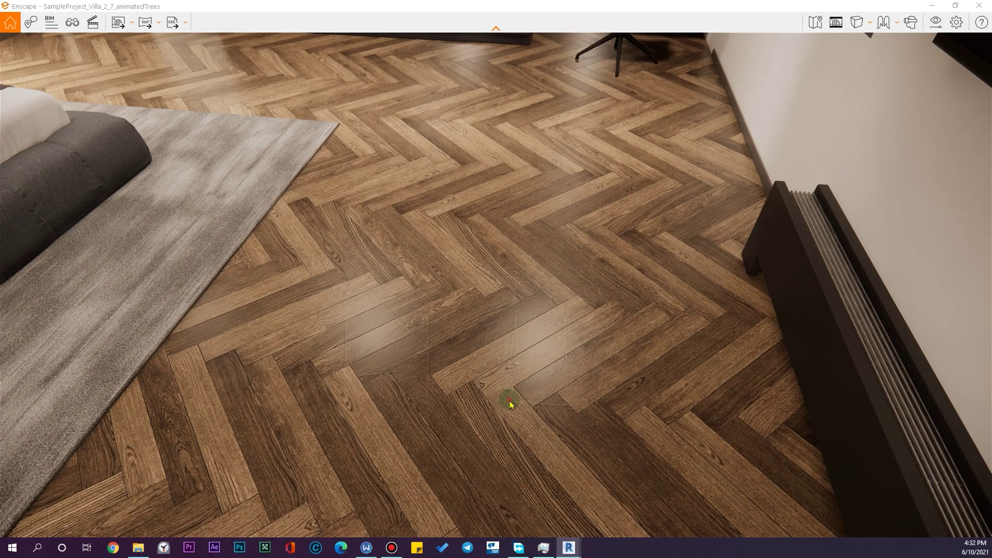
key("w")
mouse_move(509, 400)
left_mouse_down()
mouse_move(488, 442)
mouse_move(509, 421)
mouse_move(512, 383)
mouse_move(509, 442)
mouse_move(504, 406)
mouse_move(504, 419)
left_mouse_up()
key("w")
key("s")
key("w")
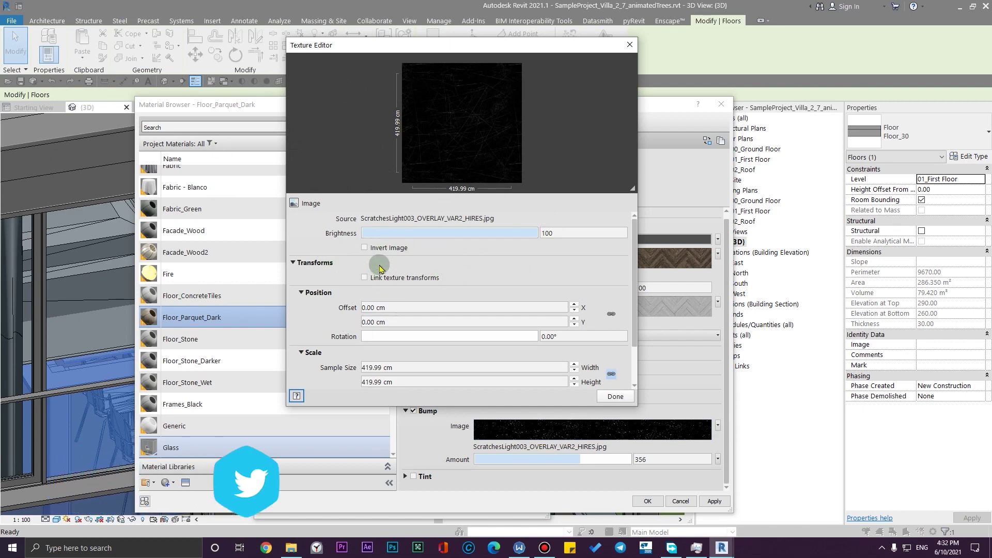
Step: Accept the texture settings of the scratch bump image with Invert Image enabled
left_click(610, 395)
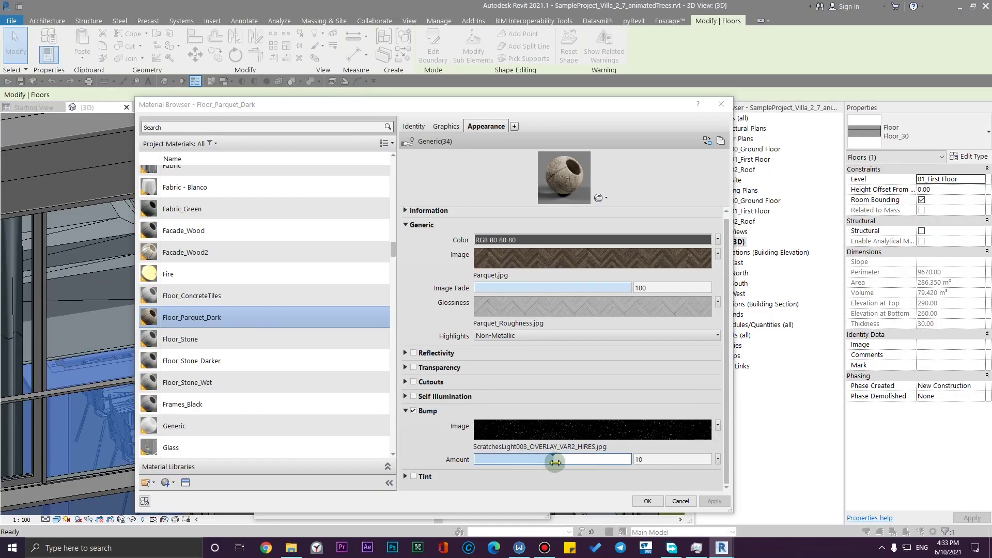
Step: Set the bump amount of Floor_Parquet_Dark to 137 after trying 203, and apply the change
left_click_drag(574, 463, 582, 463)
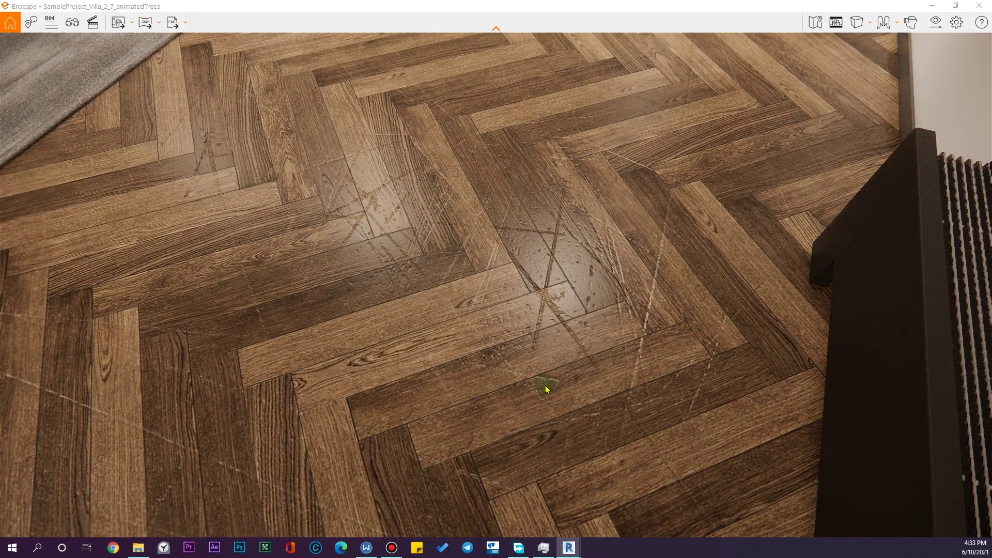
right_click_drag(545, 388, 506, 299)
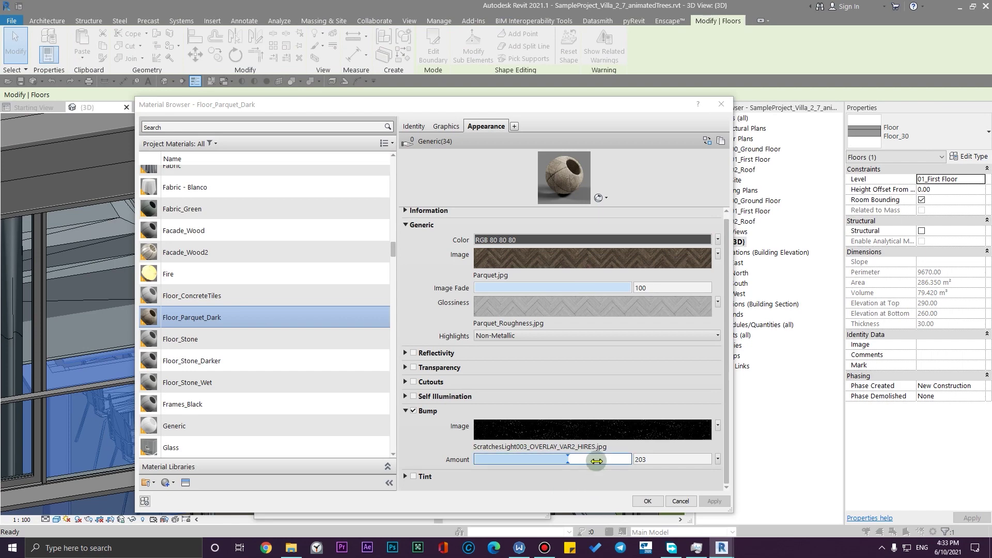
left_click_drag(597, 461, 594, 462)
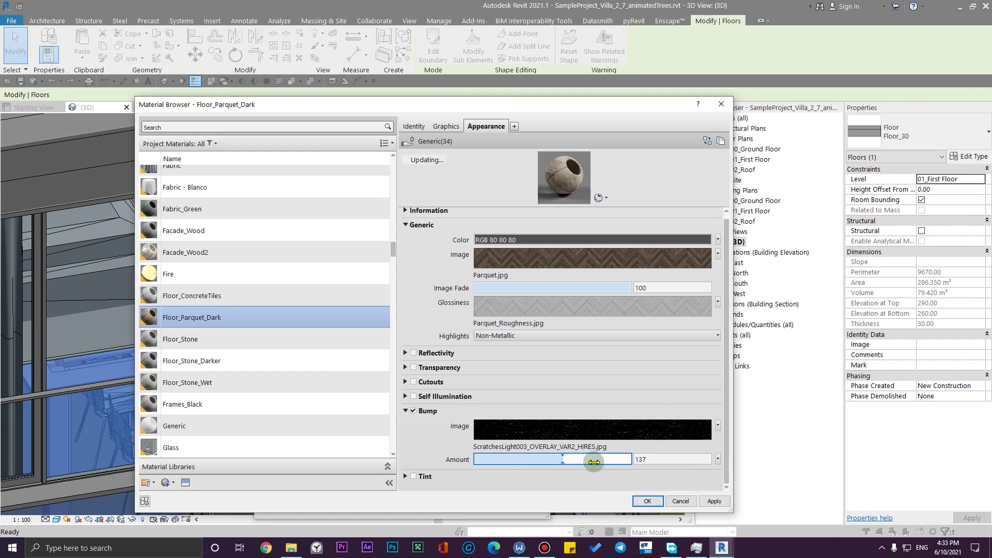
left_click(724, 503)
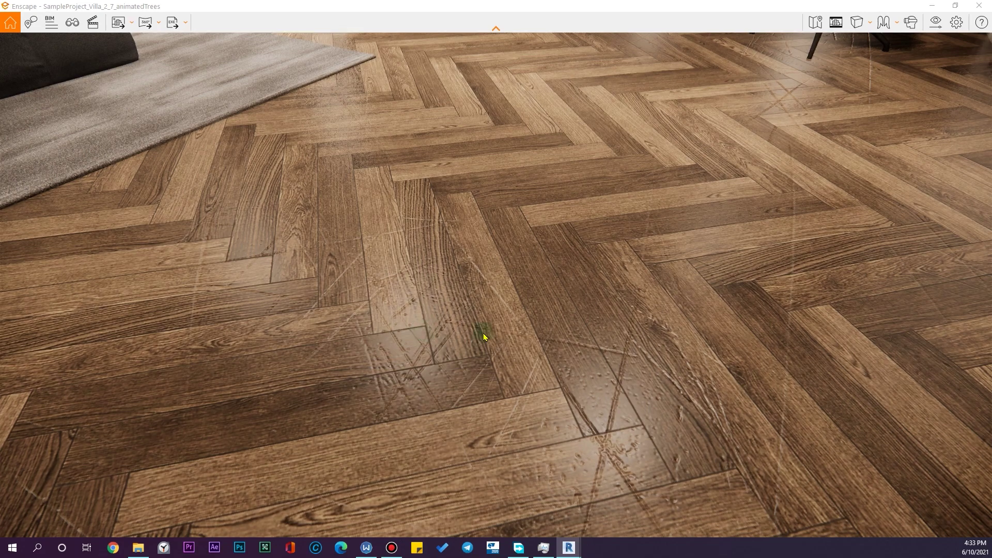
Step: Examine the scratches on the bedroom's parquet floor in the Enscape view, from a distance and up close
key("s")
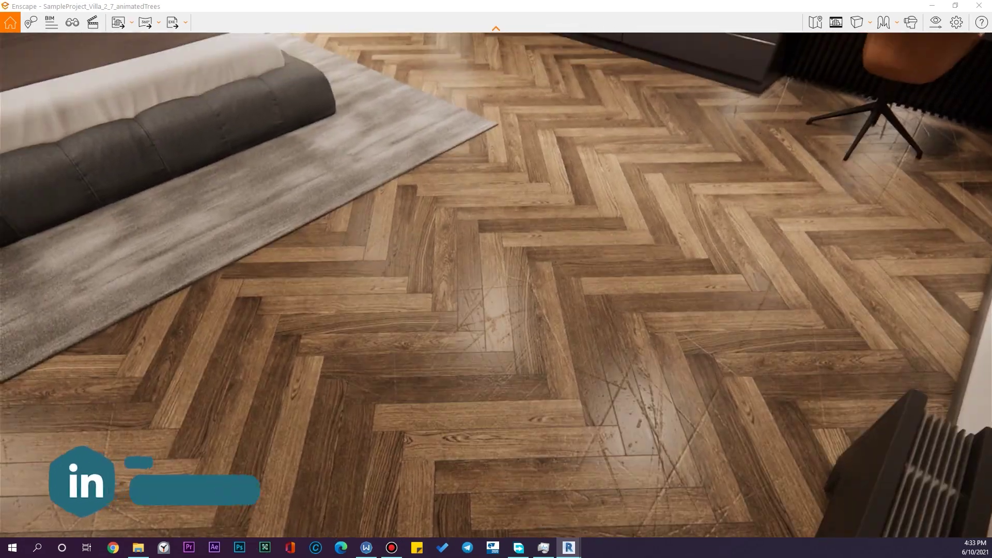
left_click_drag(496, 279, 714, 339)
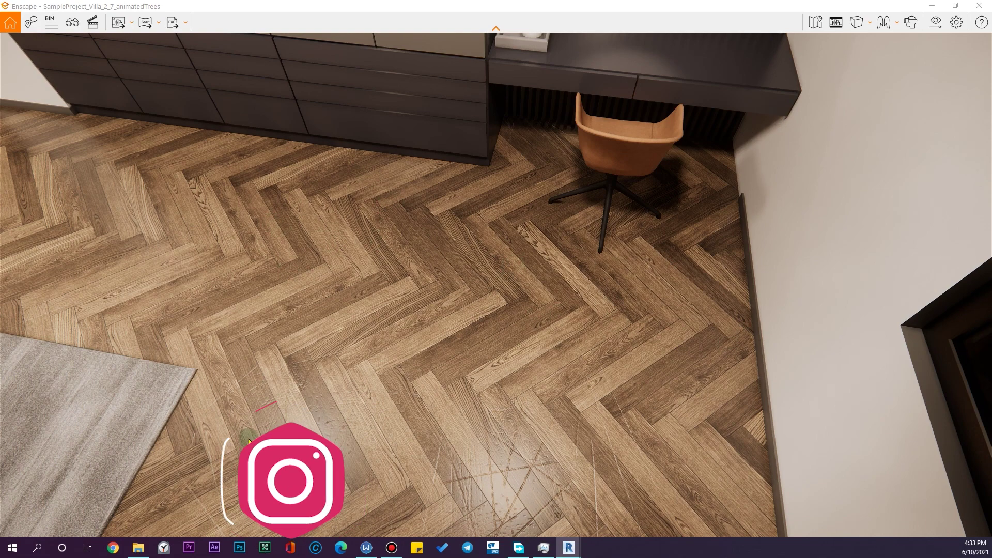
right_click_drag(632, 350, 496, 330)
scroll(547, 331, "up", 3)
scroll(496, 284, "up", 5)
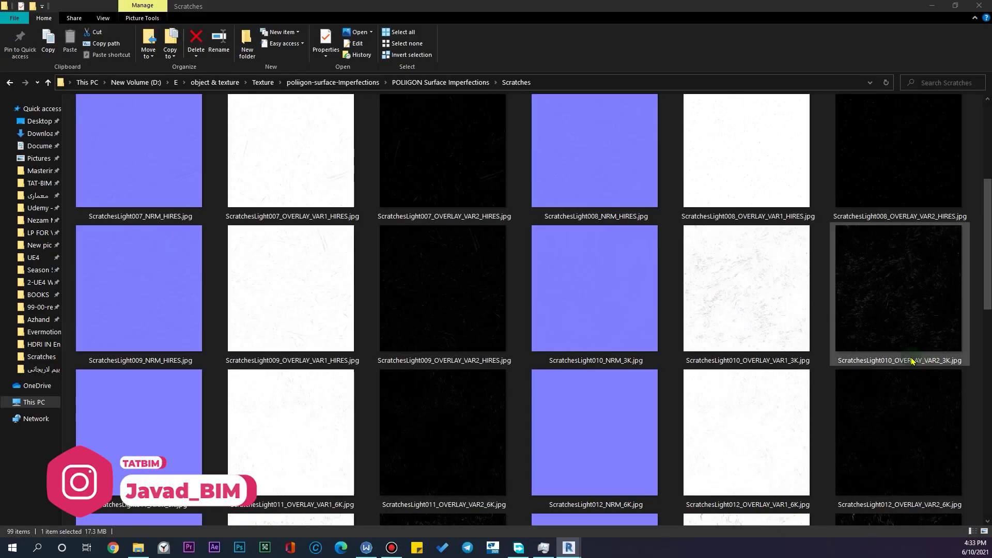
scroll(610, 354, "down", 4)
left_click_drag(461, 437, 552, 447)
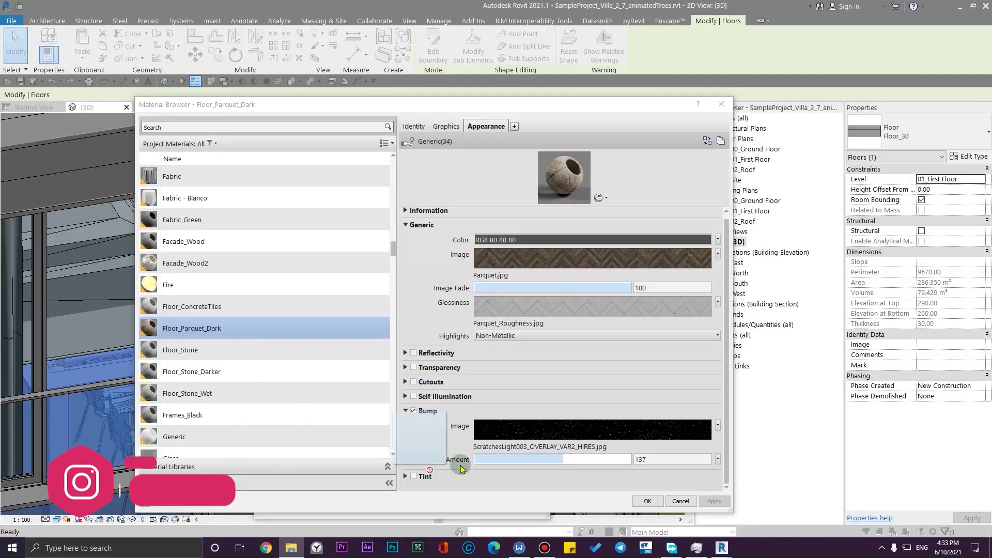
left_click_drag(461, 463, 544, 432)
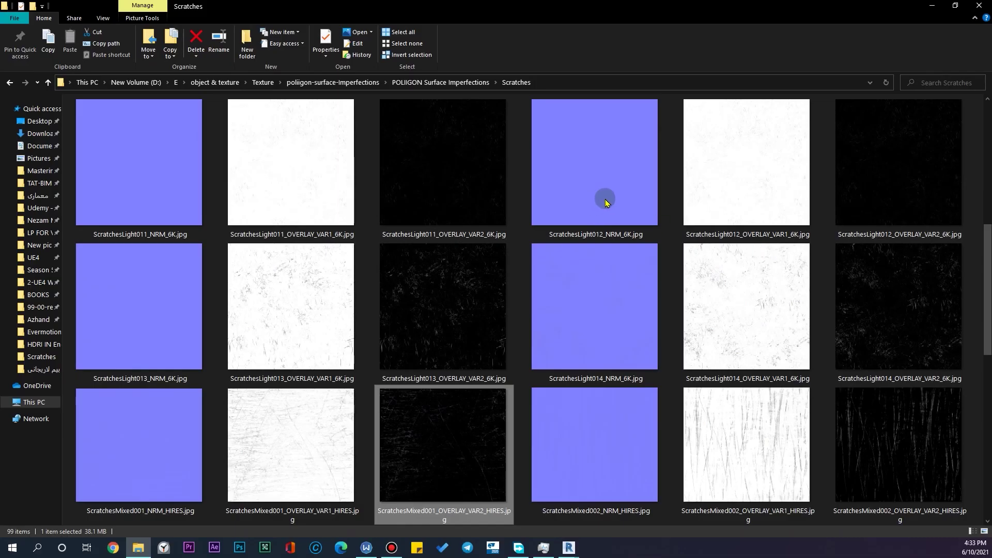
Step: Open the Dust folder of POLIIGON Surface Imperfections and look over its DustSmall overlay images
key("BackSpace")
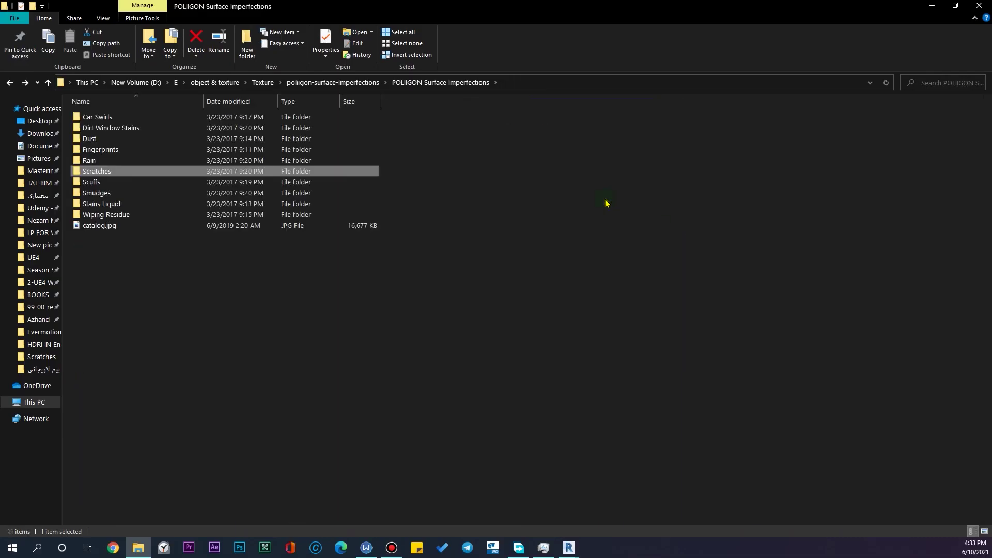
left_click(145, 140)
double_click(145, 143)
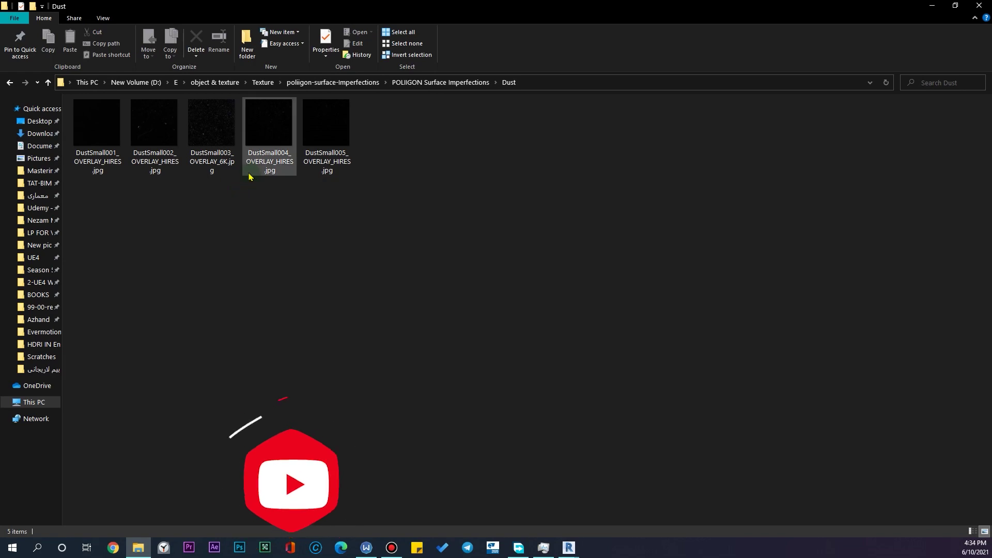
left_click(268, 130)
left_click_drag(265, 140, 566, 433)
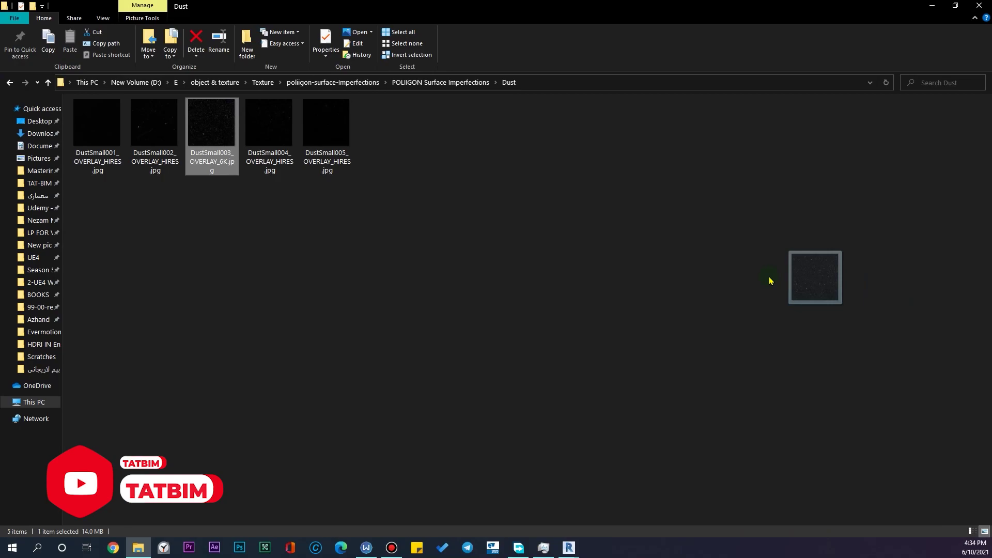
left_click_drag(815, 304, 232, 146)
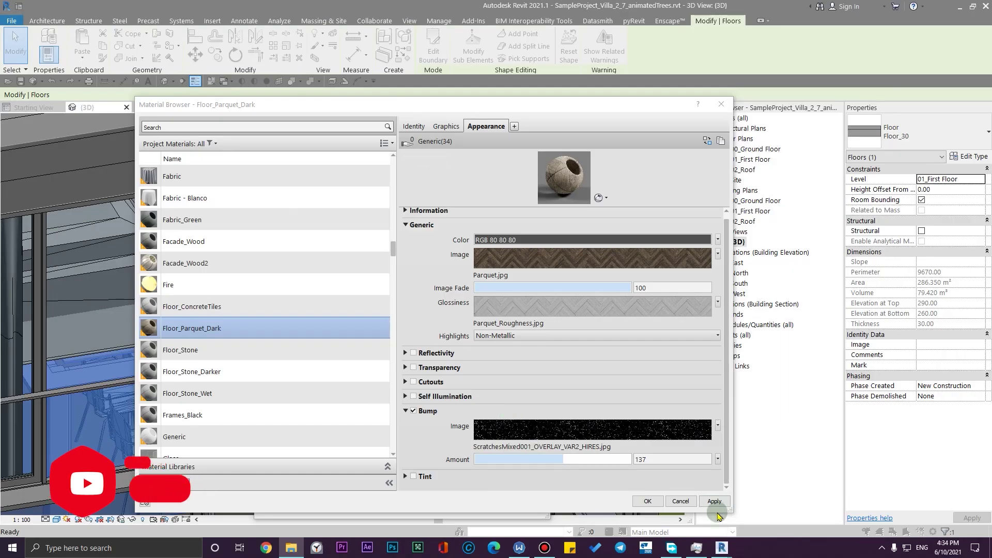
Step: Apply ScratchesMixed001_OVERLAY_VAR2_HIRES.jpg as the bump image of Floor_Parquet_Dark
left_click(714, 501)
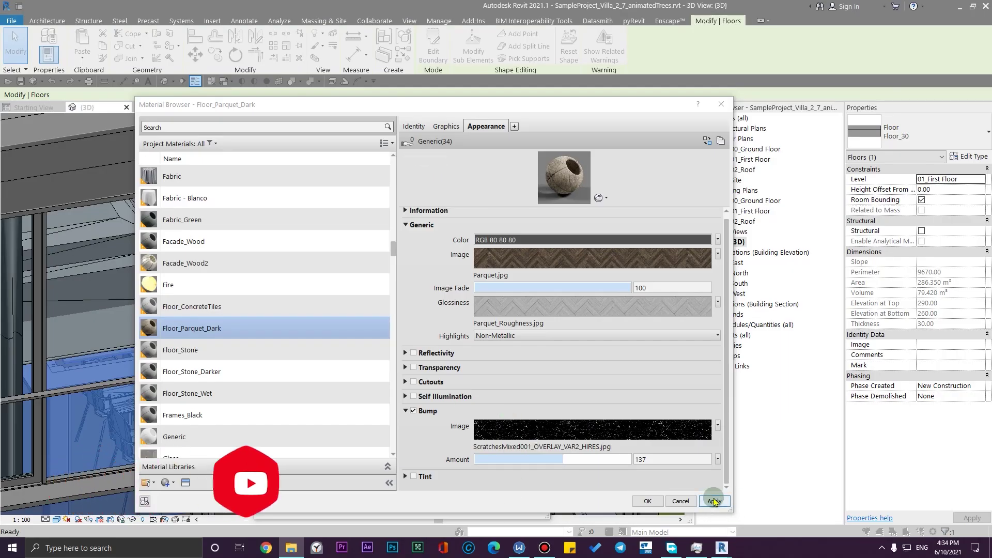